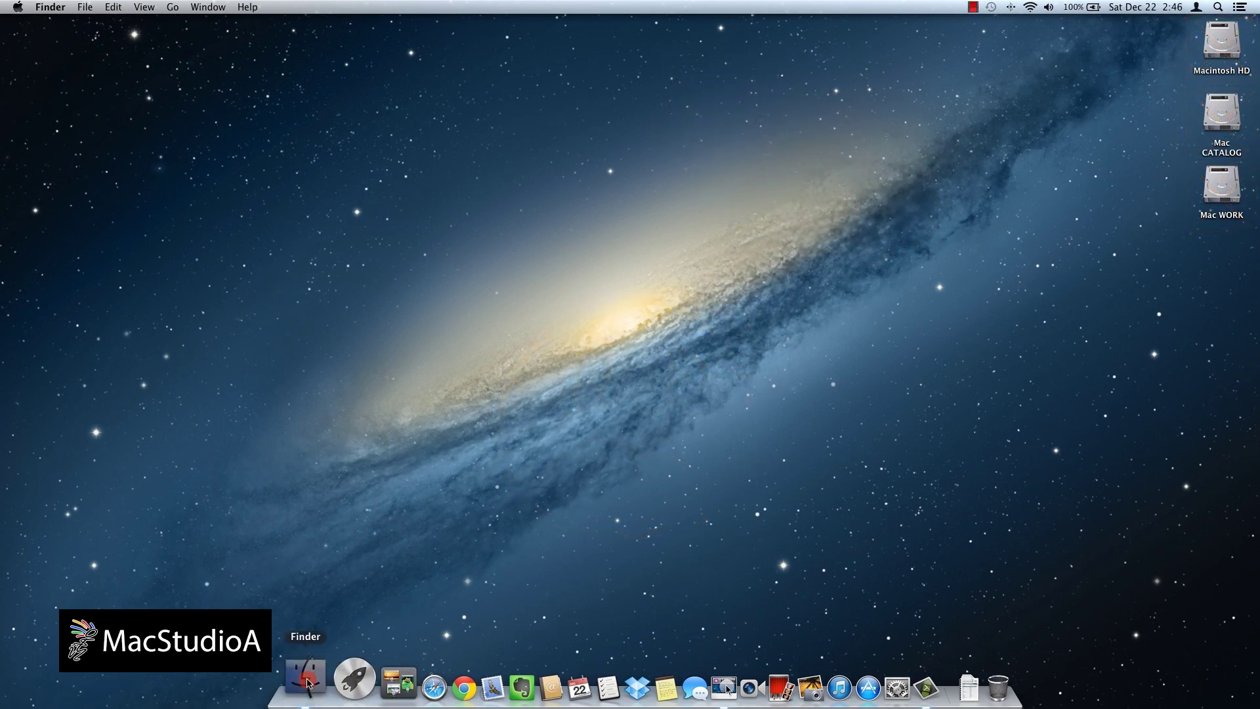
Show the package contents of Install OS X Mountain Lion from a new Finder window's Applications folder
left_click(307, 682)
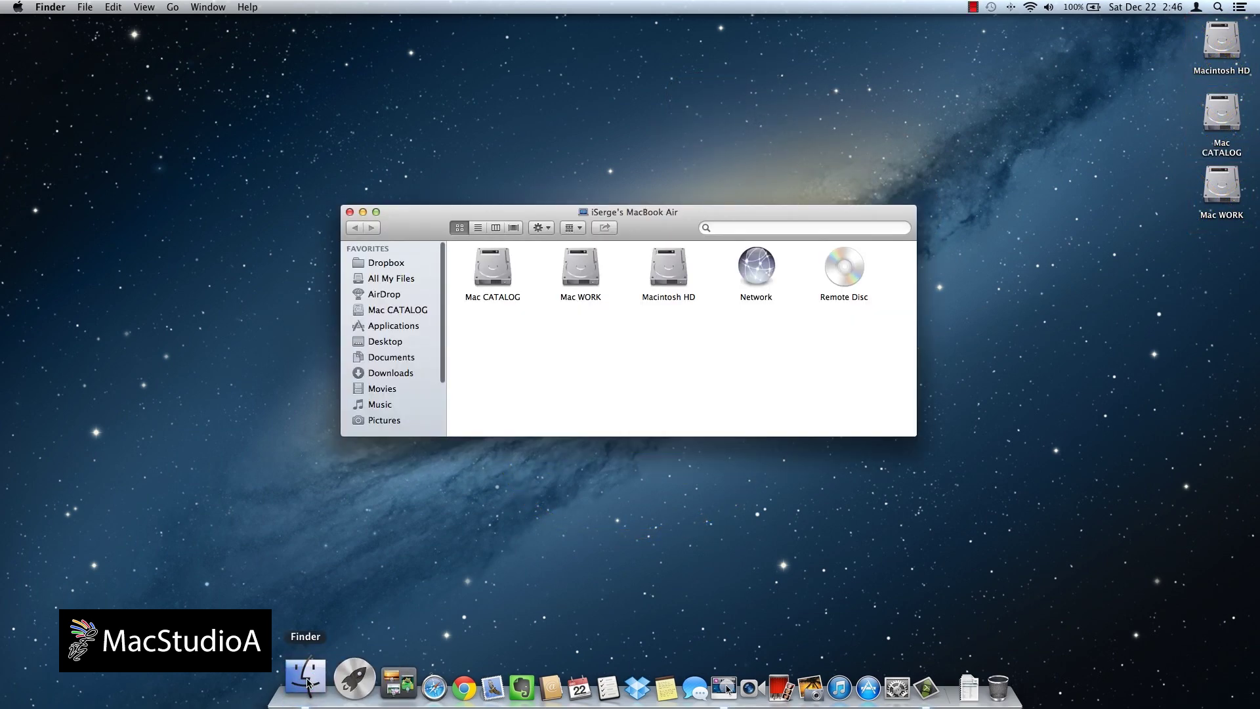
left_click(391, 327)
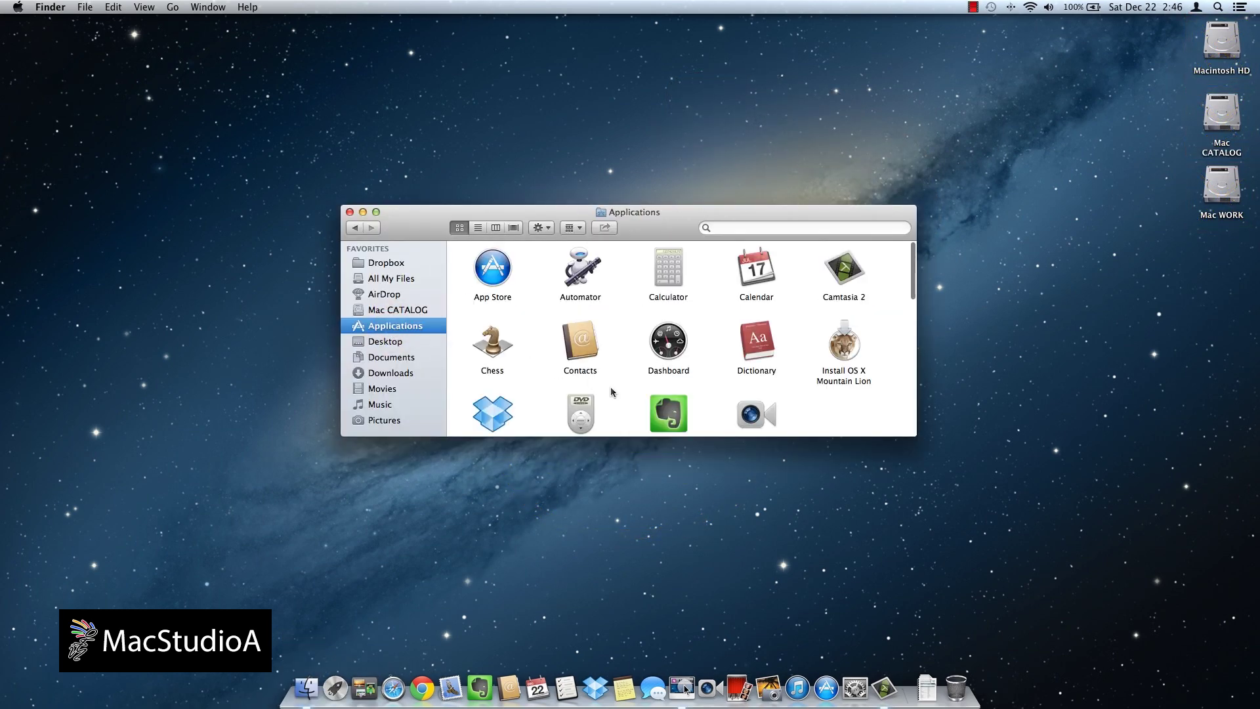
right_click(844, 348)
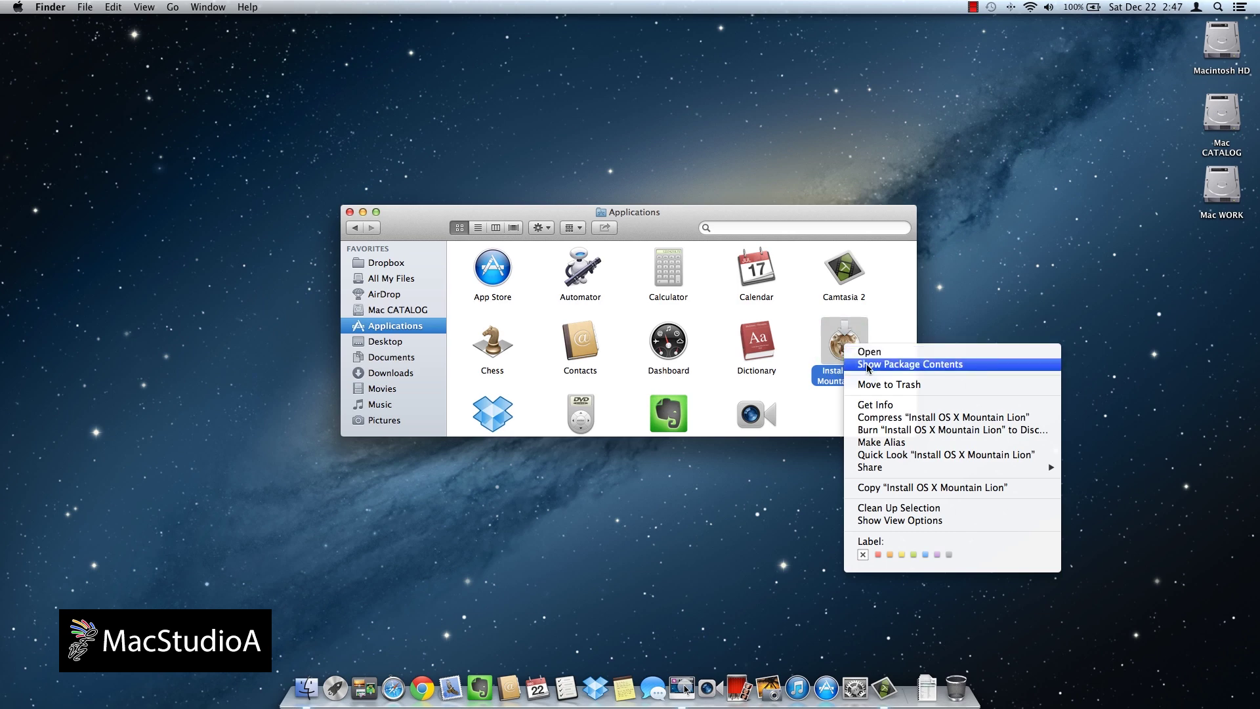
left_click(868, 365)
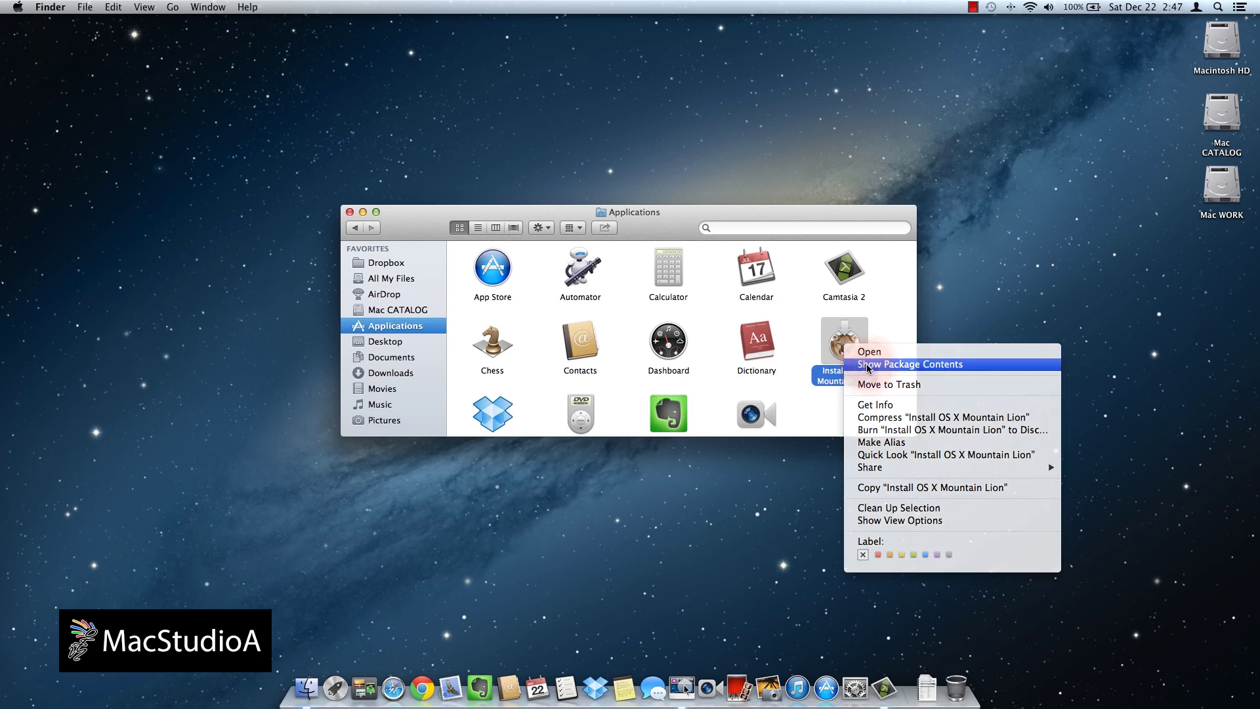
Open Contents > SharedSupport to reveal InstallESD.dmg, then move the Finder window lower
double_click(491, 275)
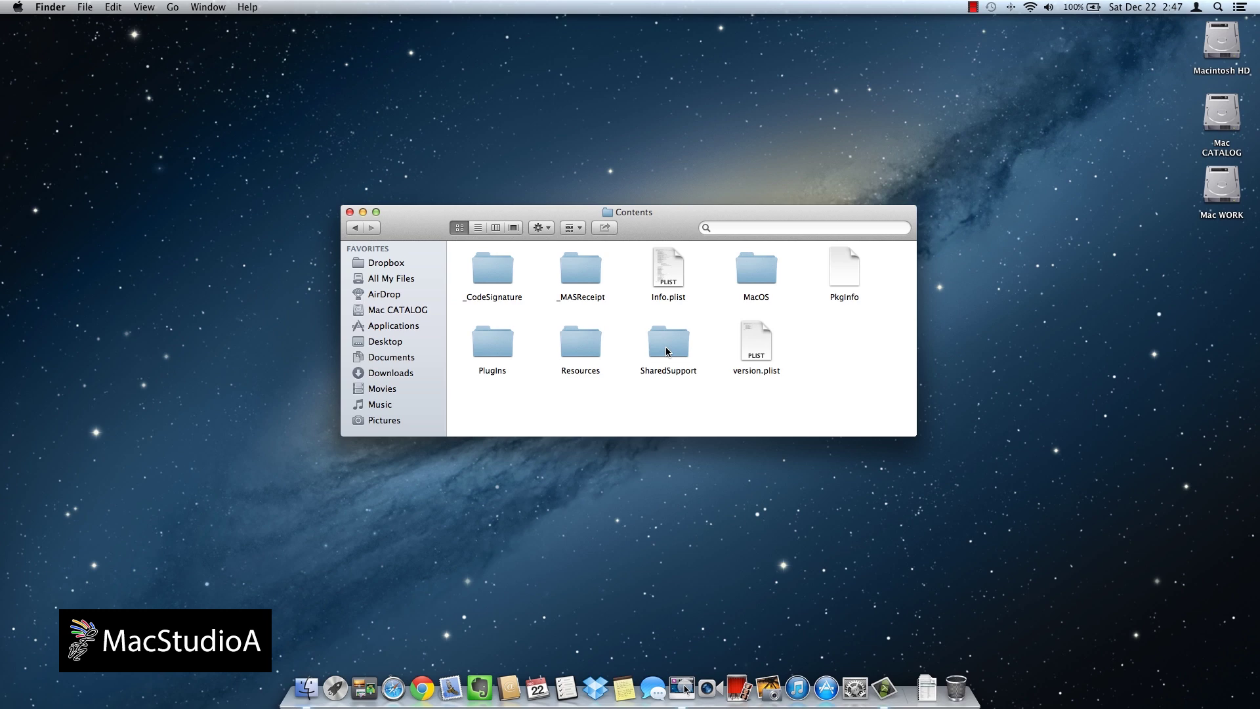
double_click(667, 351)
left_click_drag(661, 212, 666, 502)
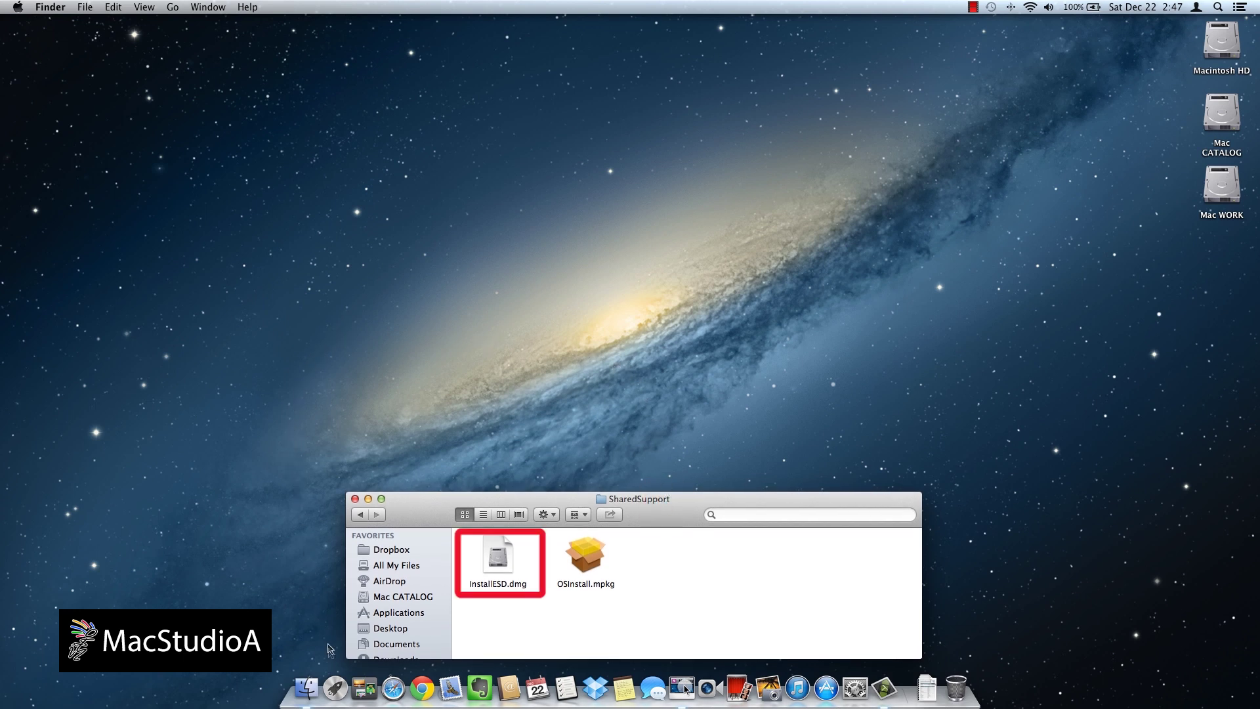
Launch Disk Utility from Launchpad's Other folder
left_click(335, 686)
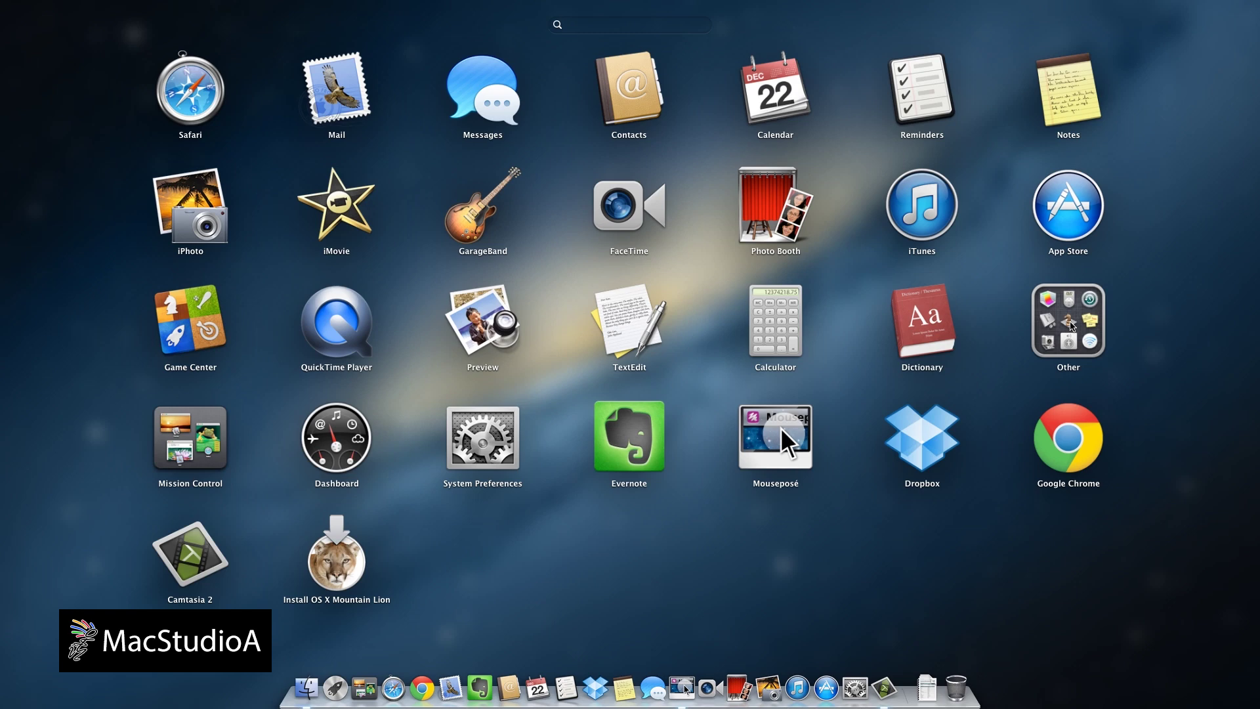
left_click(1071, 325)
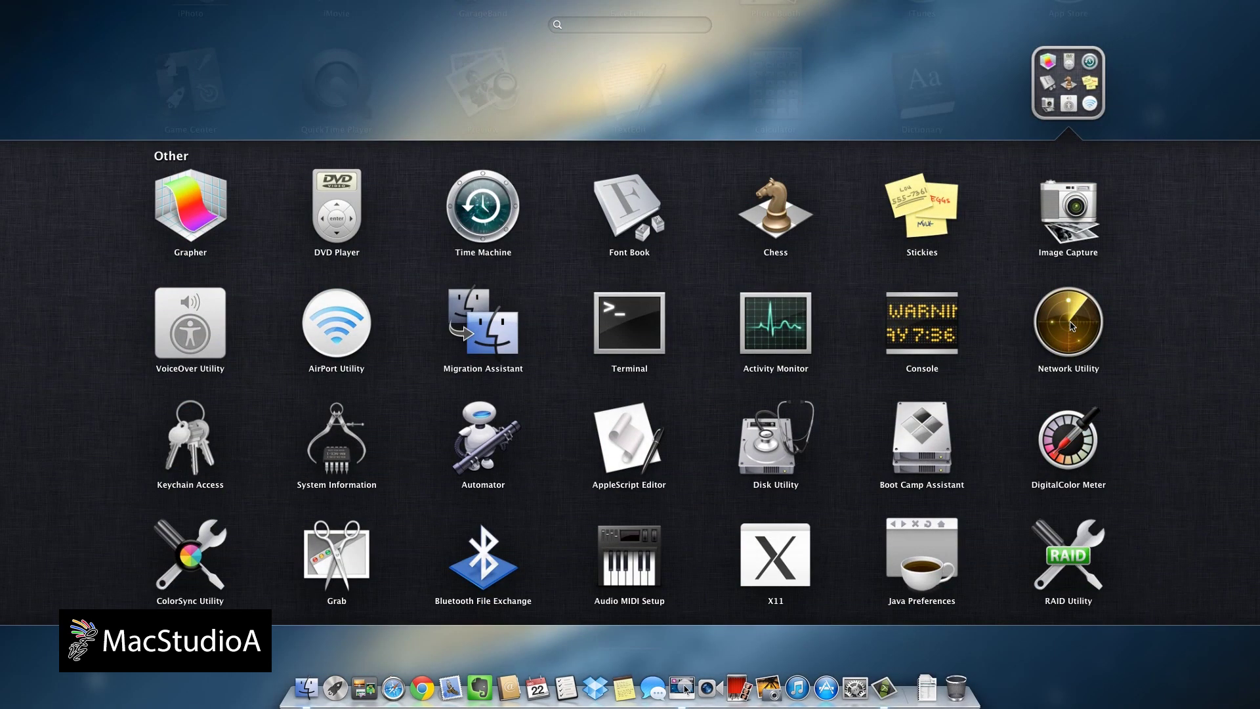
left_click(769, 447)
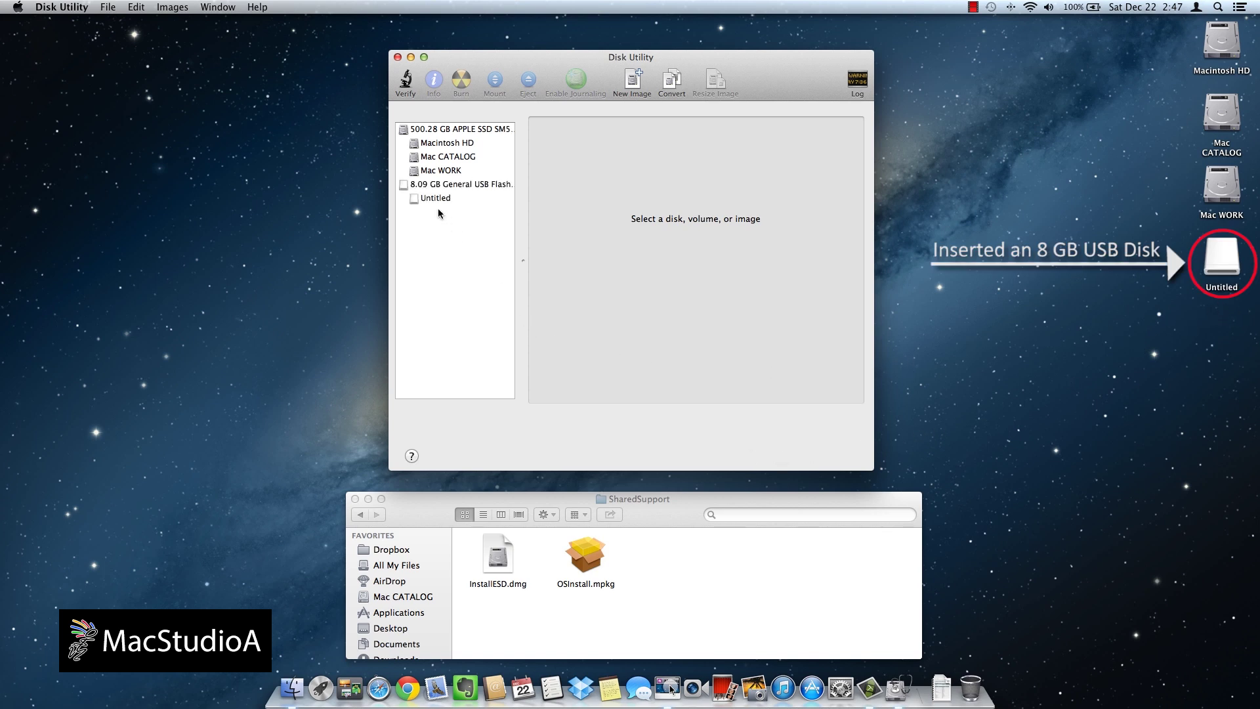
Erase the 8.09 GB General USB Flash disk as Mac OS Extended (Journaled), named Untitled
left_click(449, 184)
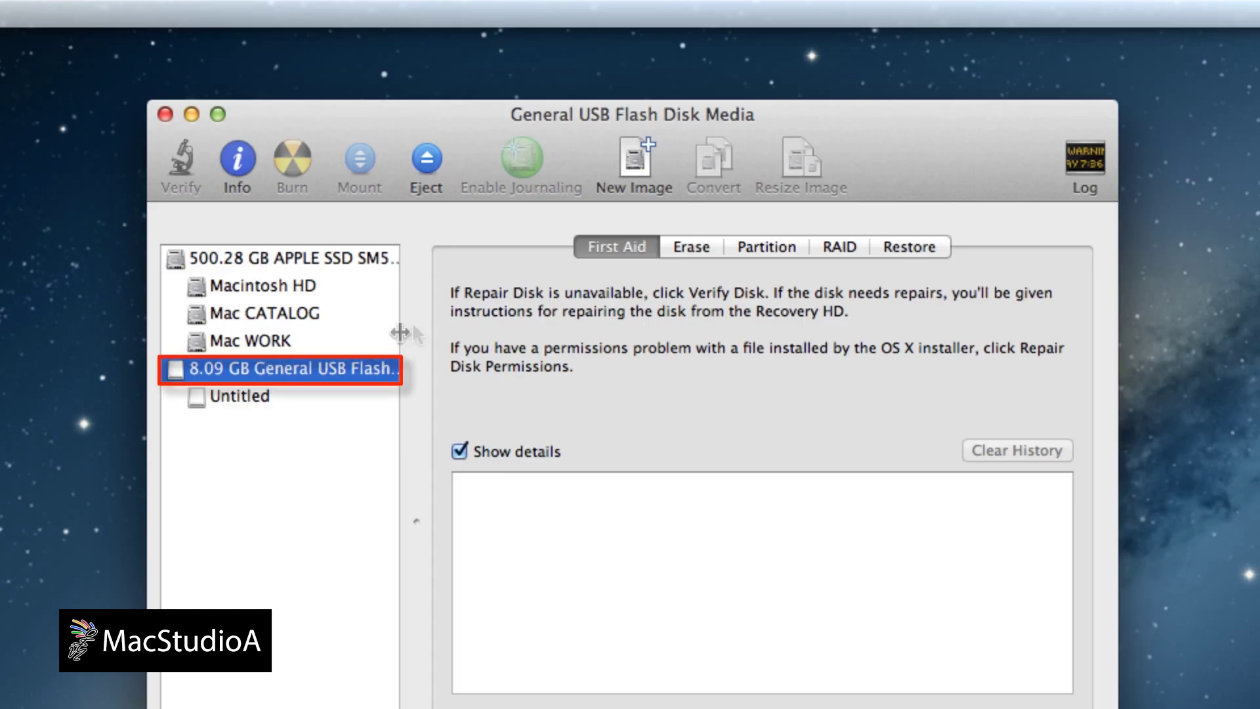
left_click(692, 247)
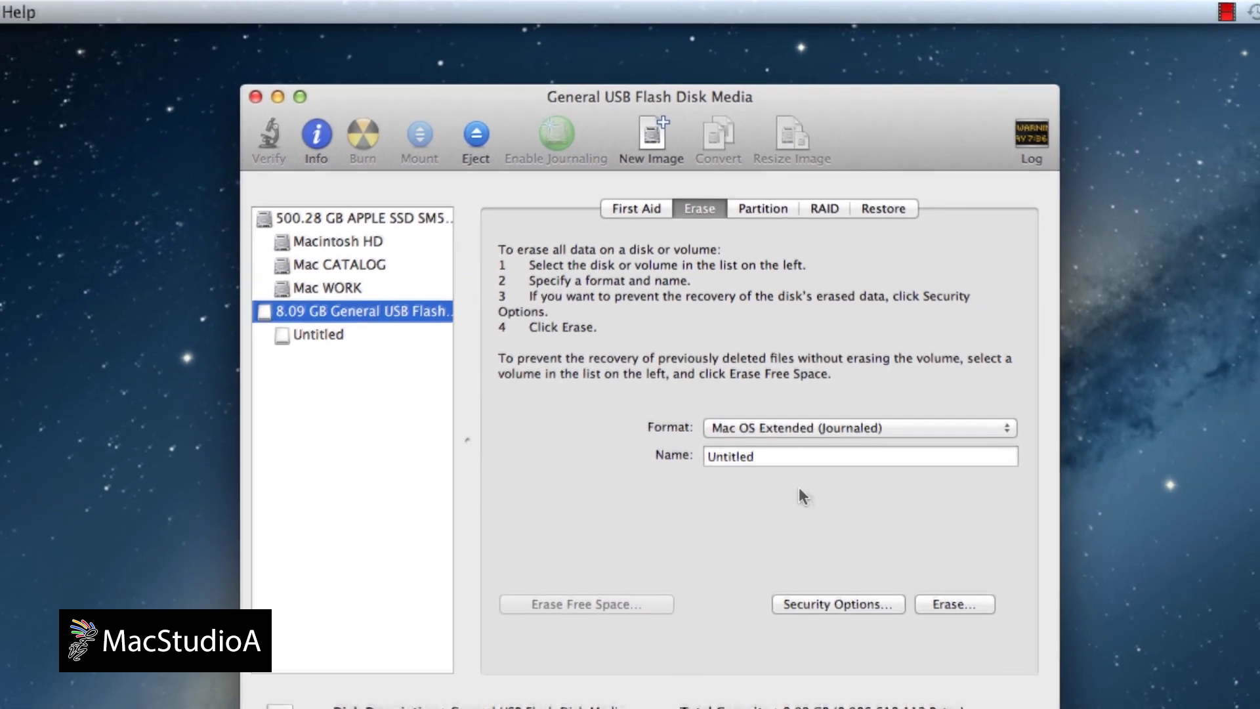
left_click(930, 541)
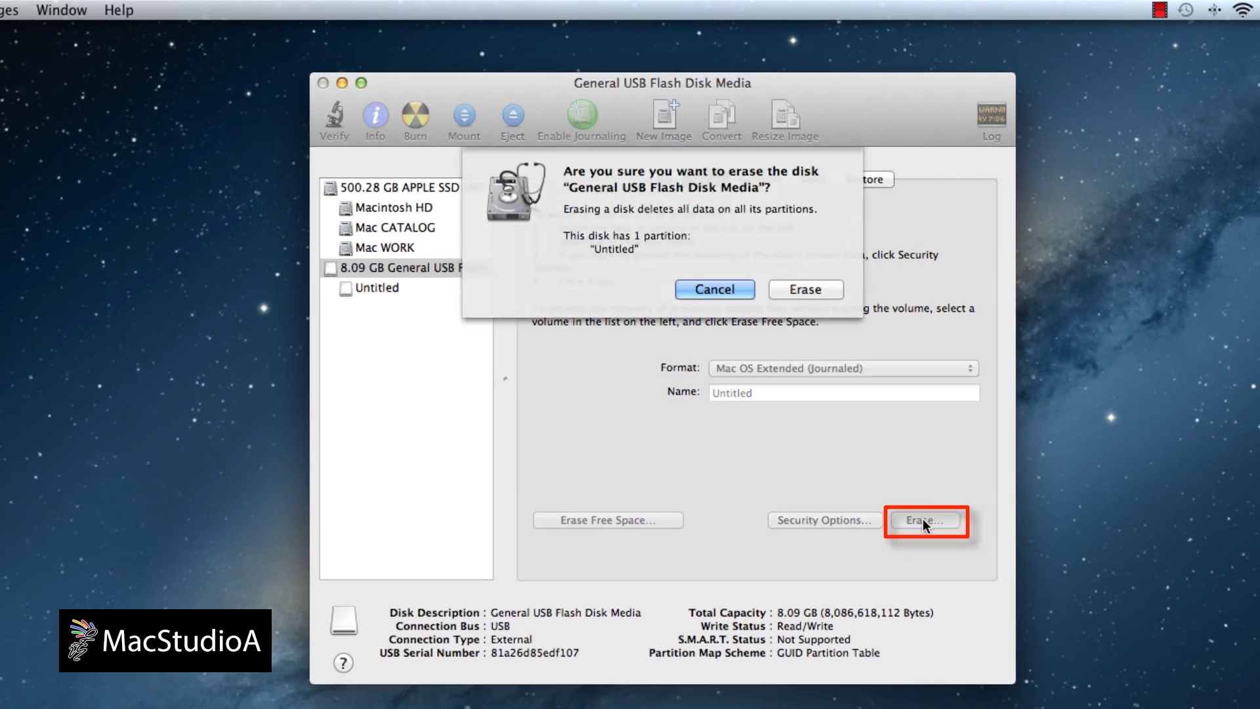
left_click(807, 288)
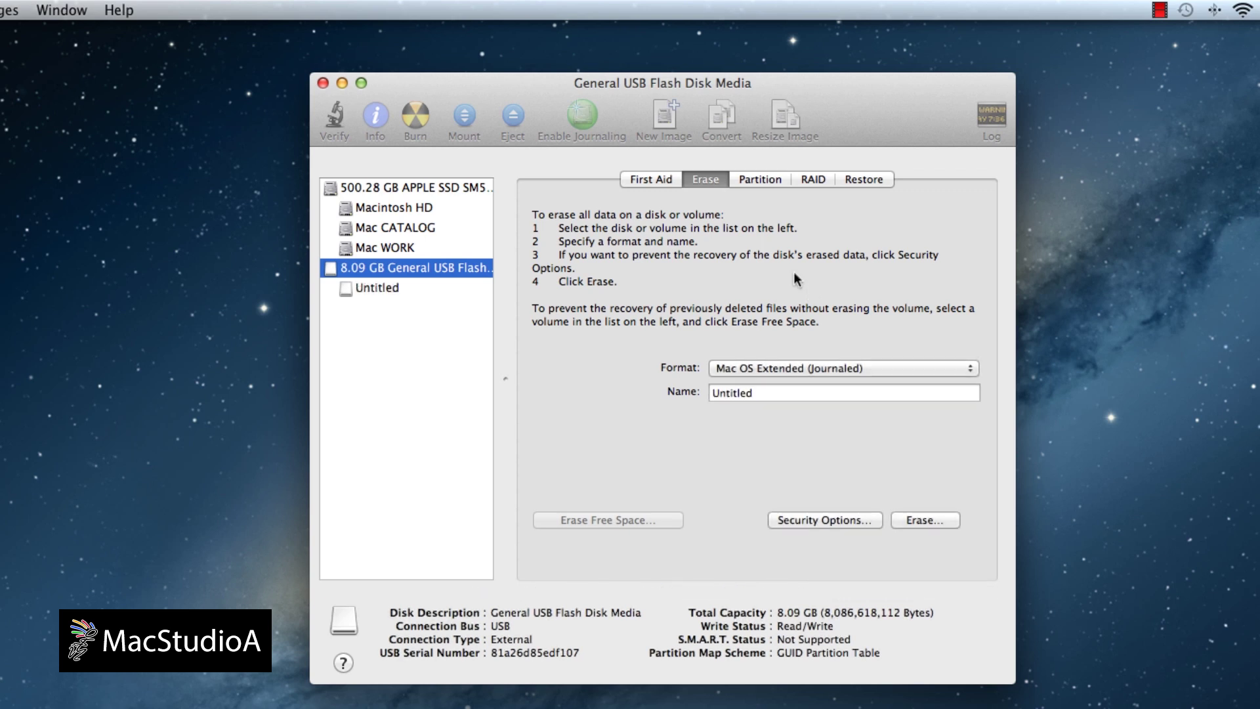
Partition the USB drive as 1 Partition, Mac OS Extended (Journaled), with GUID Partition Table
left_click(770, 175)
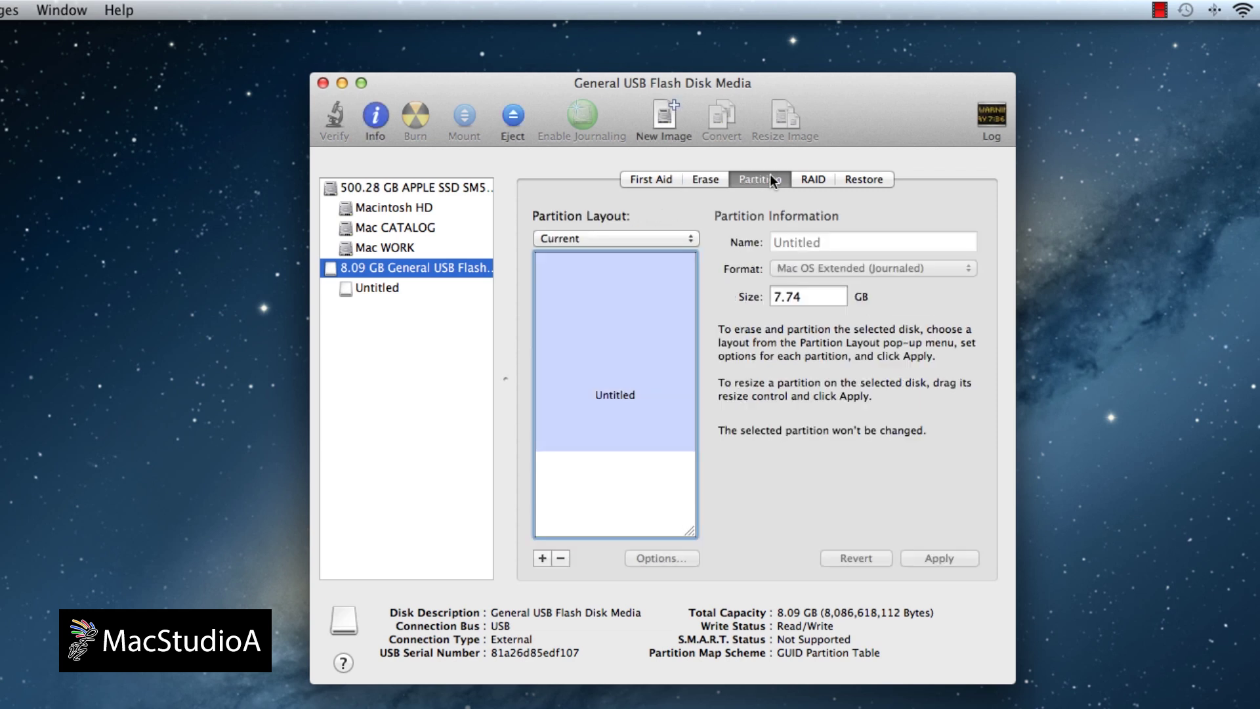
left_click(671, 240)
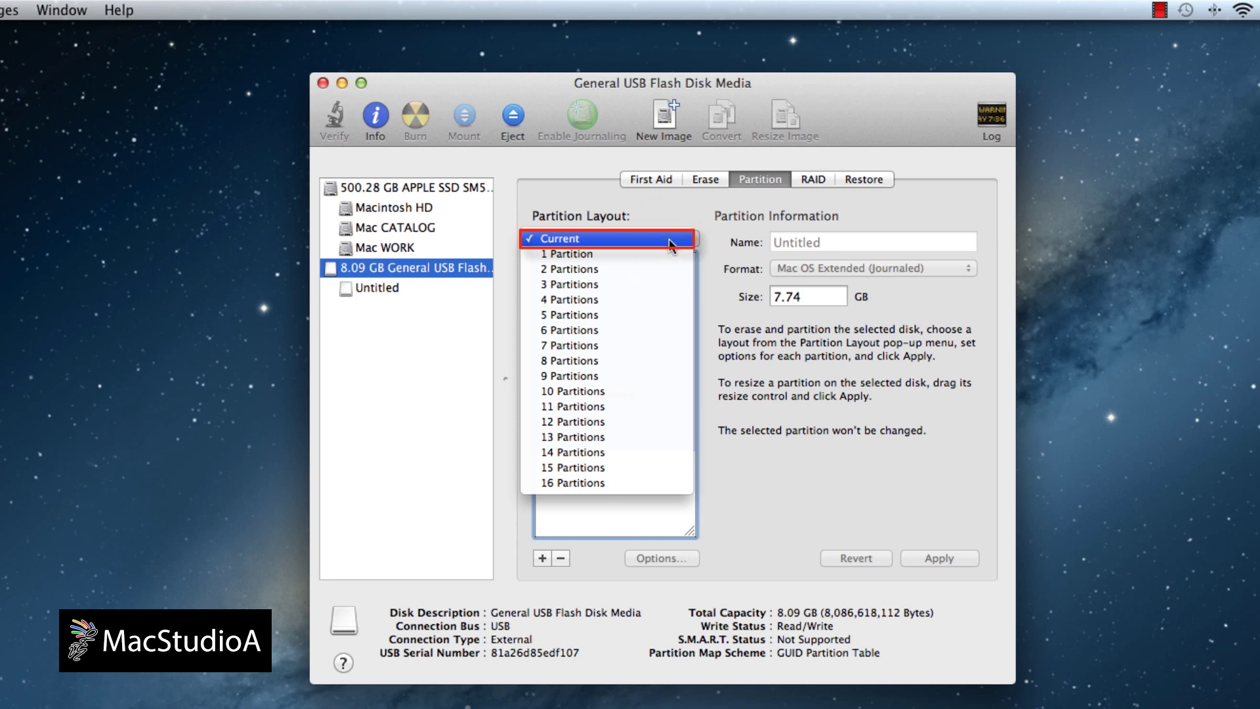
left_click(639, 256)
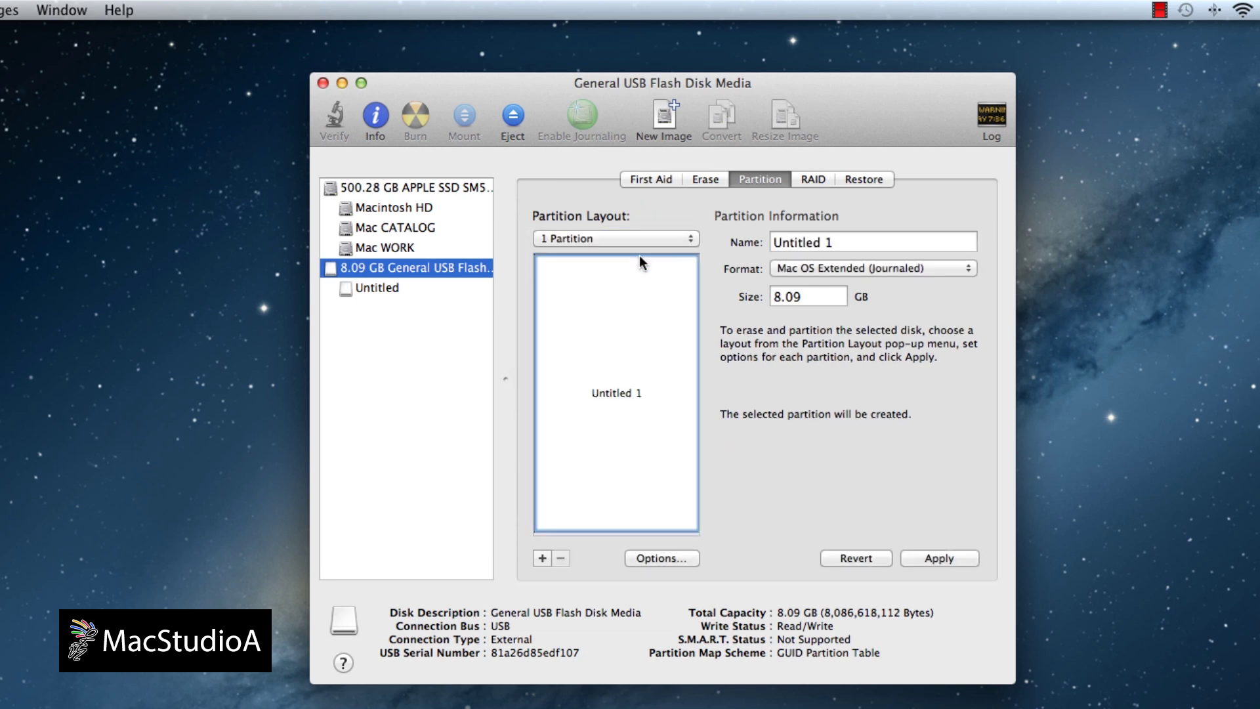
left_click(661, 557)
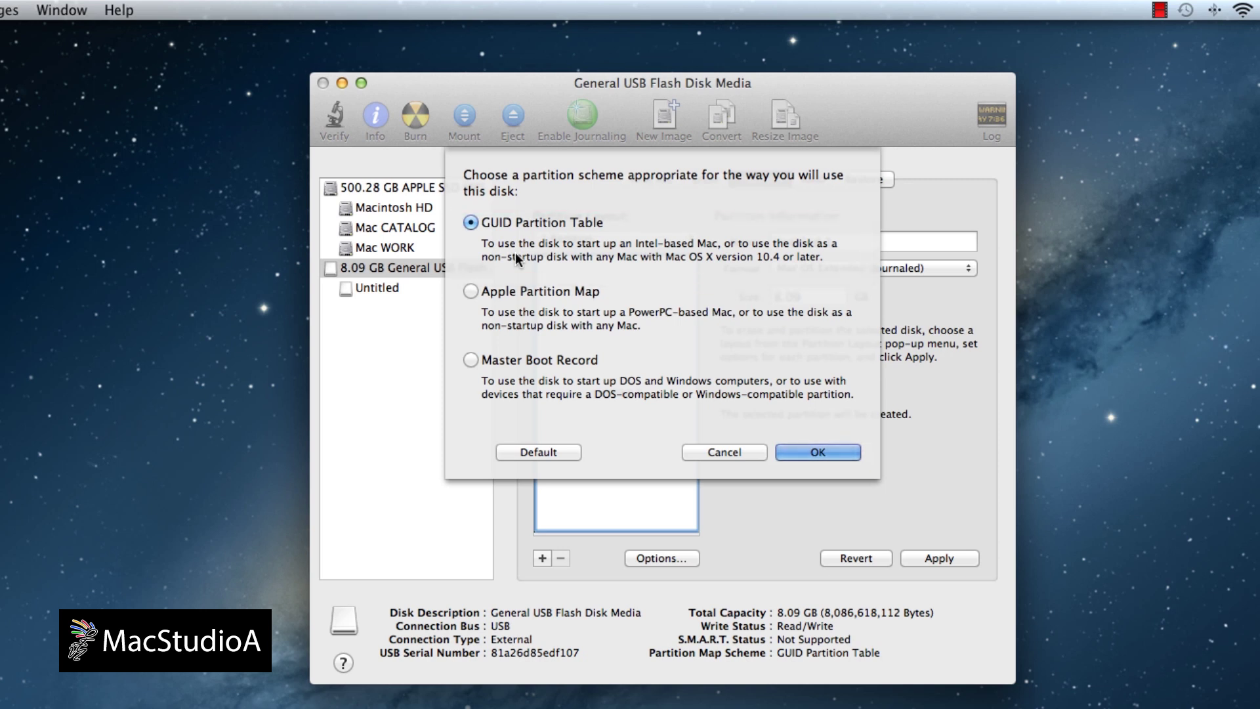
left_click(811, 453)
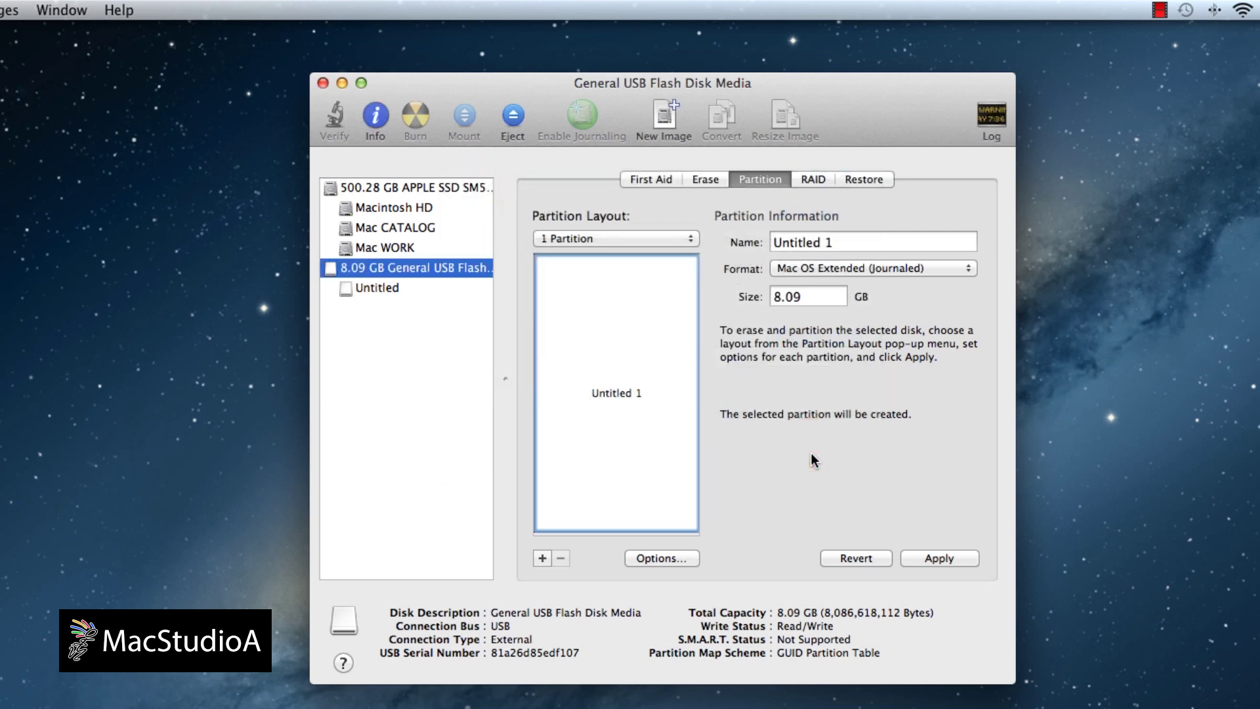
left_click(932, 558)
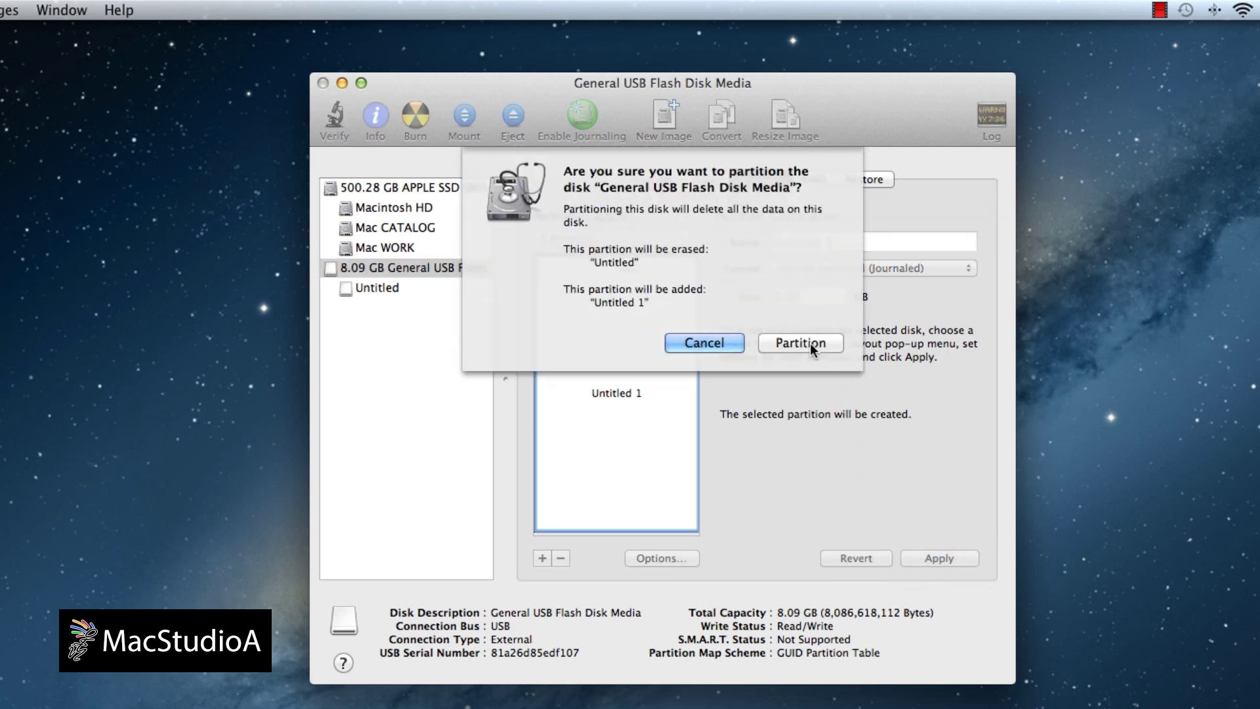
left_click(810, 343)
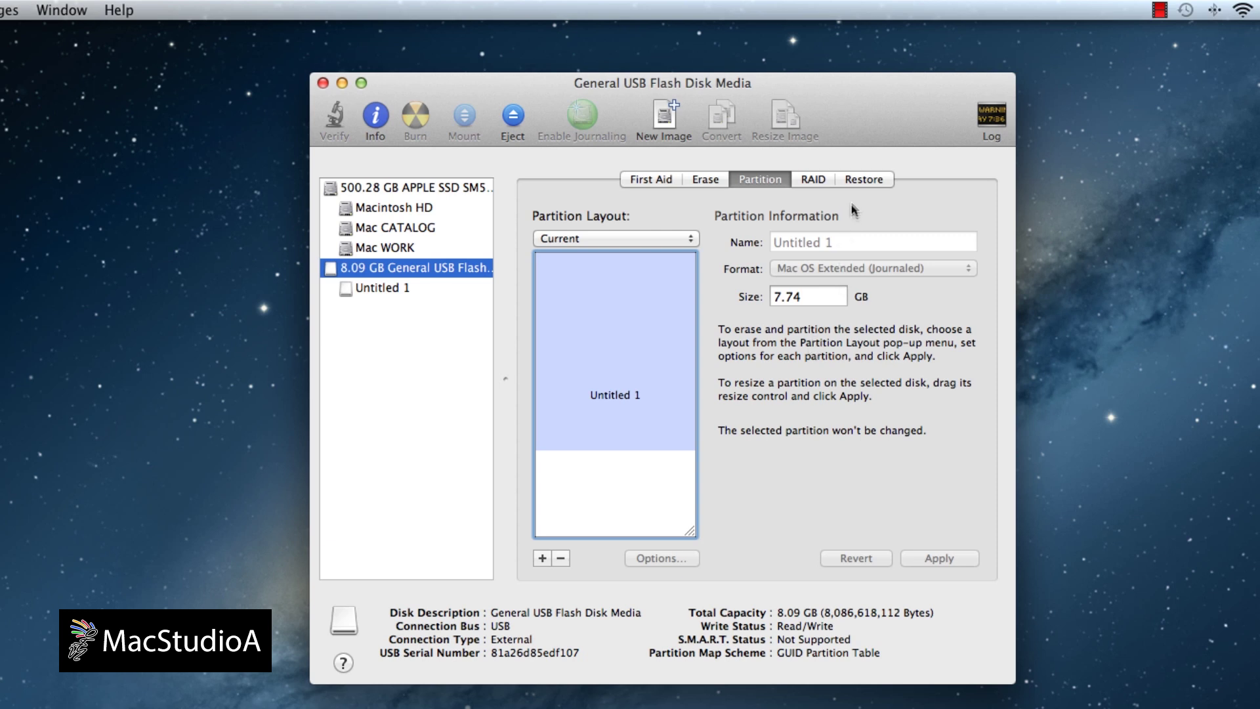
In the Restore tab, set InstallESD.dmg as the source and Untitled 1 as the destination
left_click(862, 178)
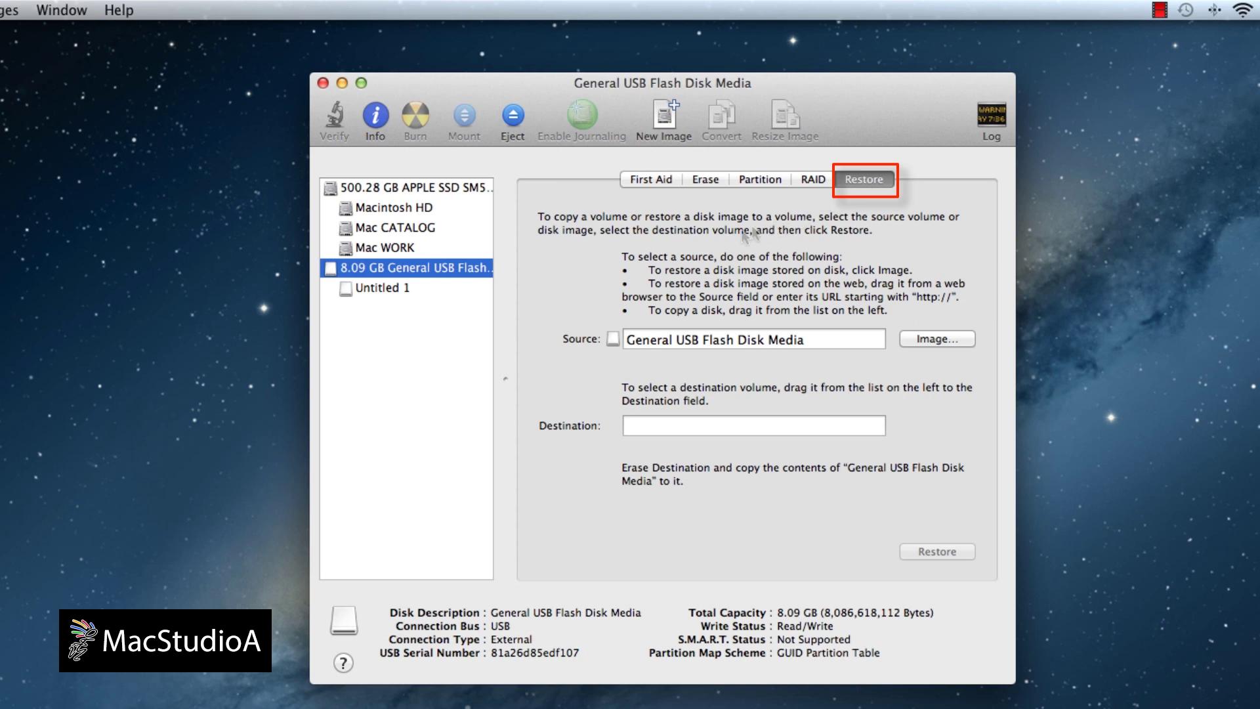
left_click(381, 288)
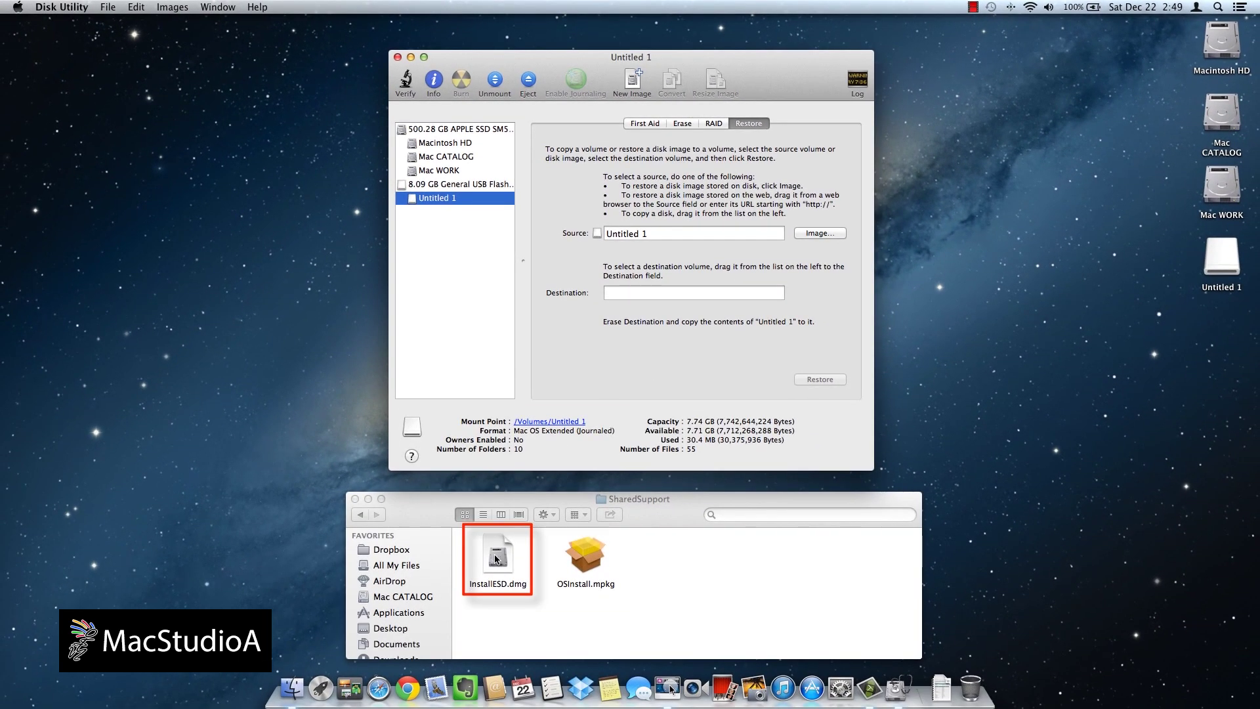
mouse_move(495, 560)
left_mouse_down()
mouse_move(566, 428)
mouse_move(629, 223)
mouse_move(628, 235)
left_mouse_up()
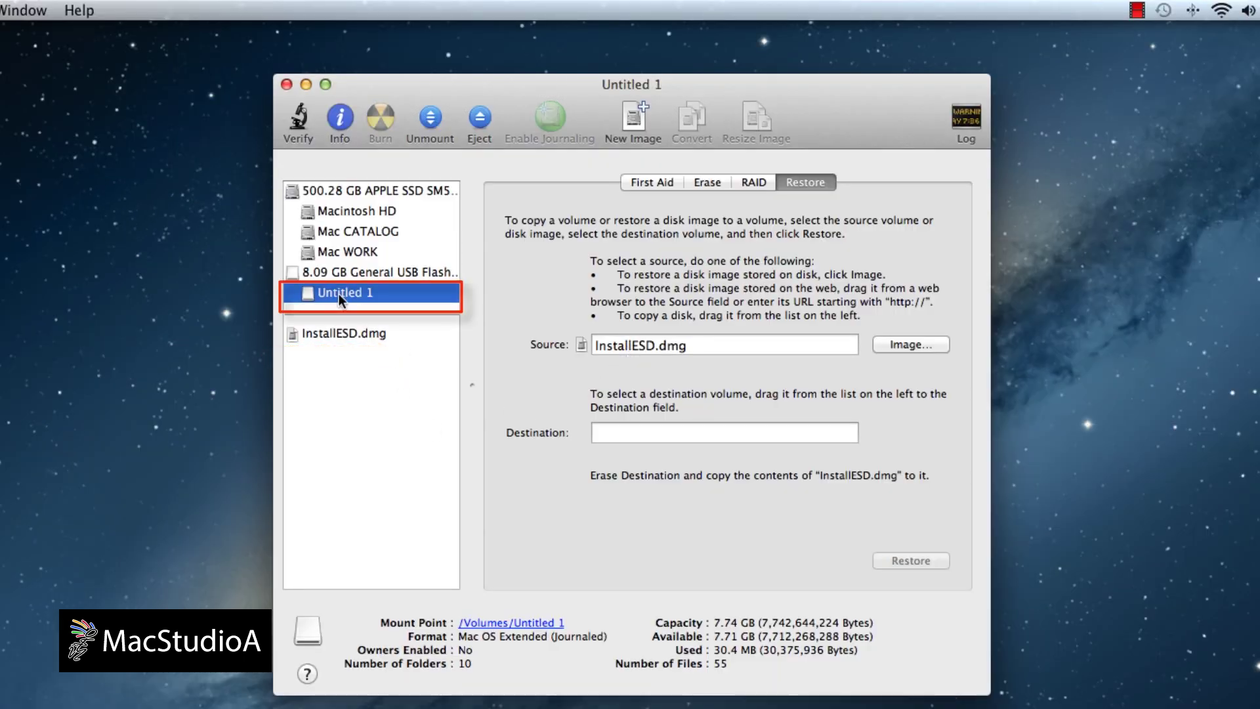
left_click_drag(339, 294, 629, 433)
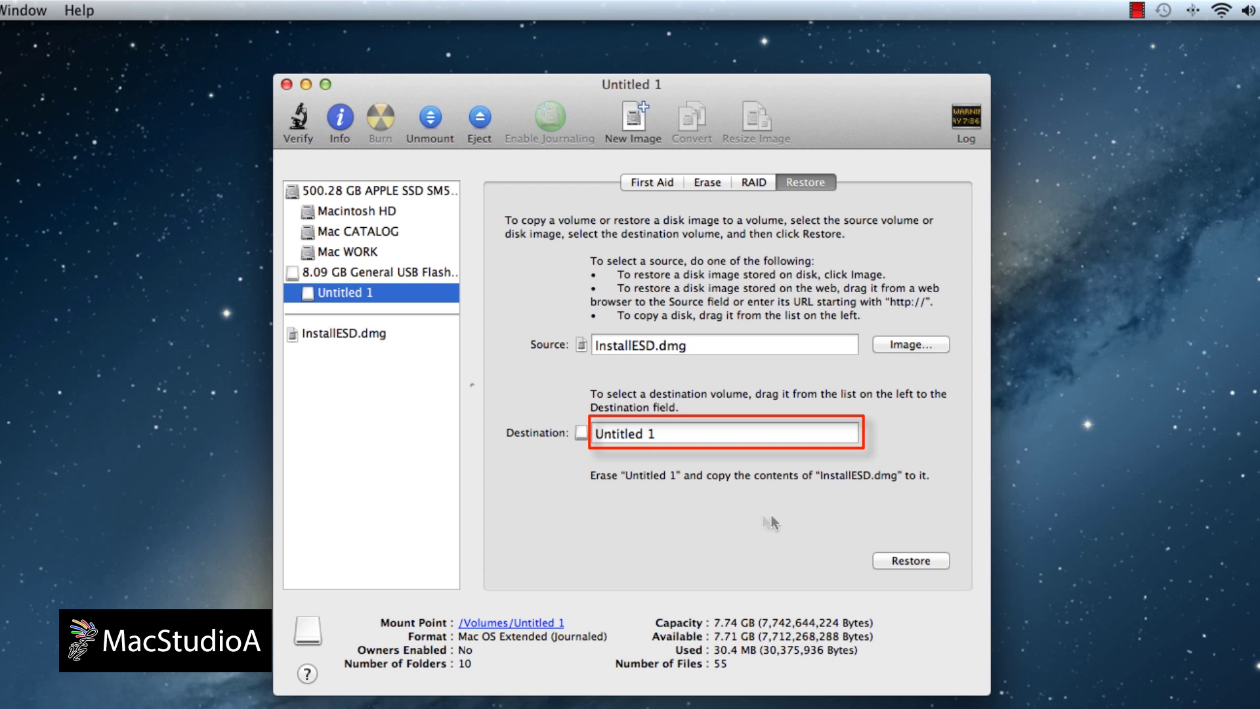
Start the restore, confirm erasing Untitled 1, and authorize with the administrator name and password
left_click(919, 559)
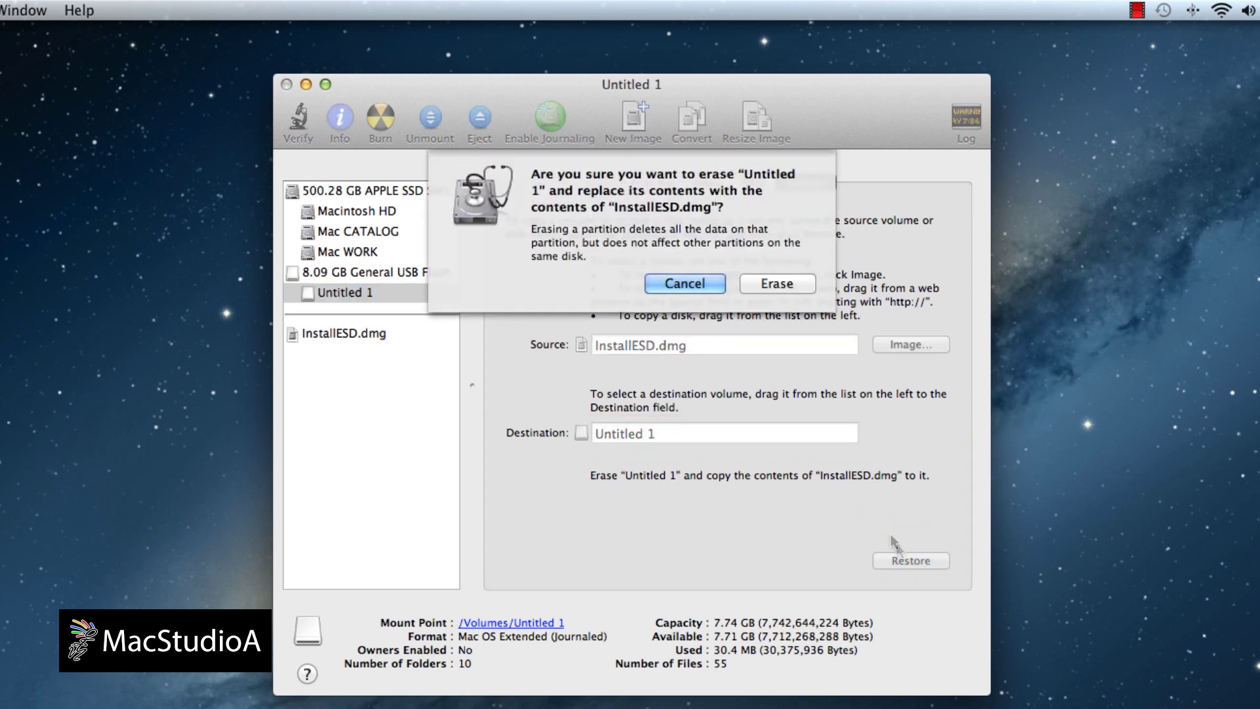
left_click(775, 285)
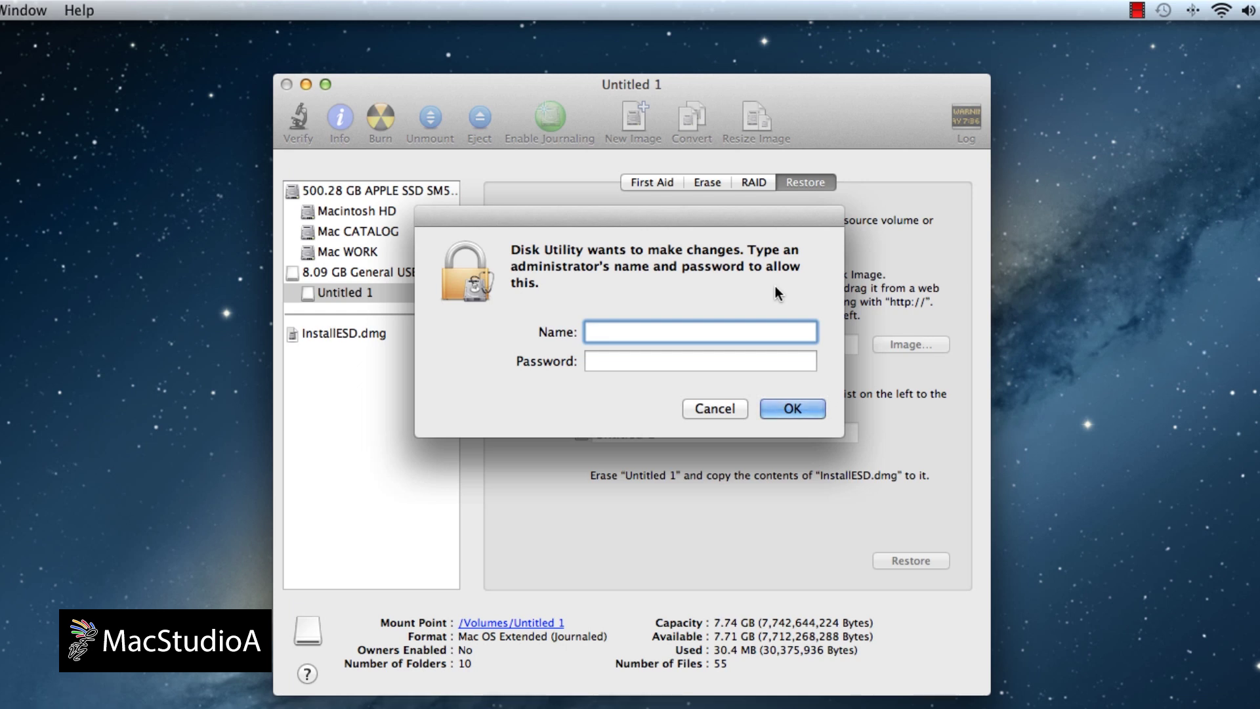
type("iSerge")
key("Tab")
type("•••••••")
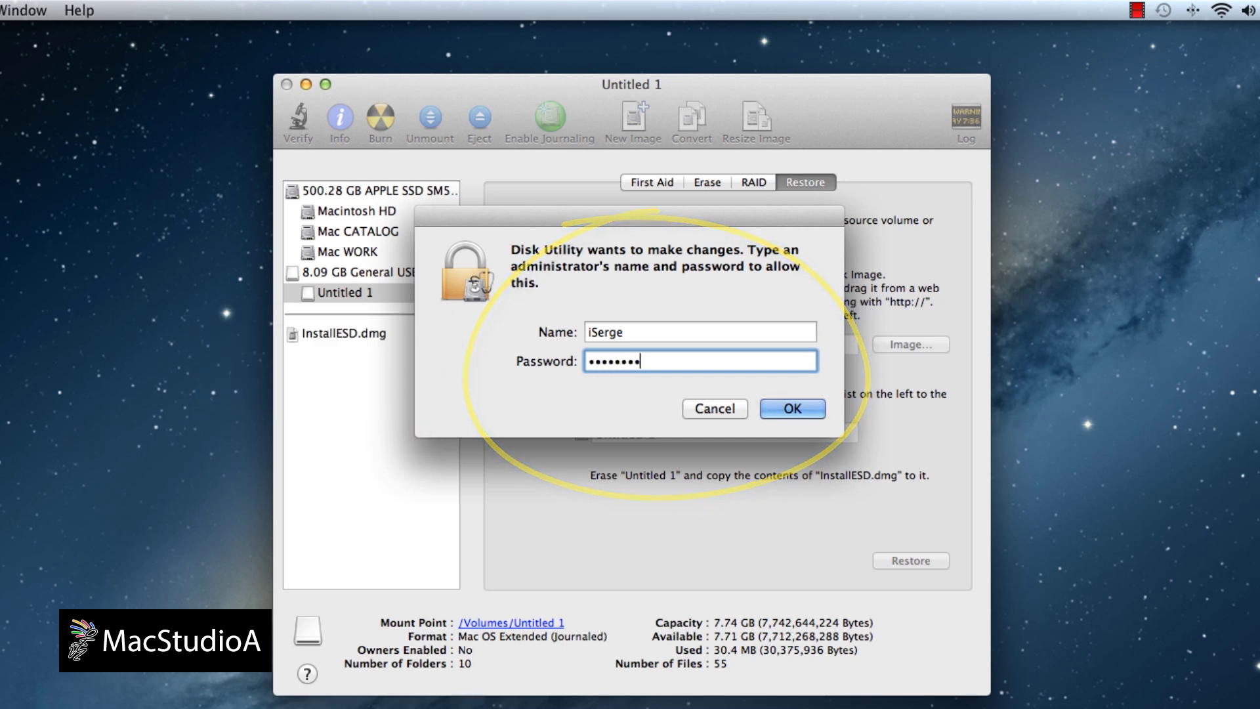
type("•••••••")
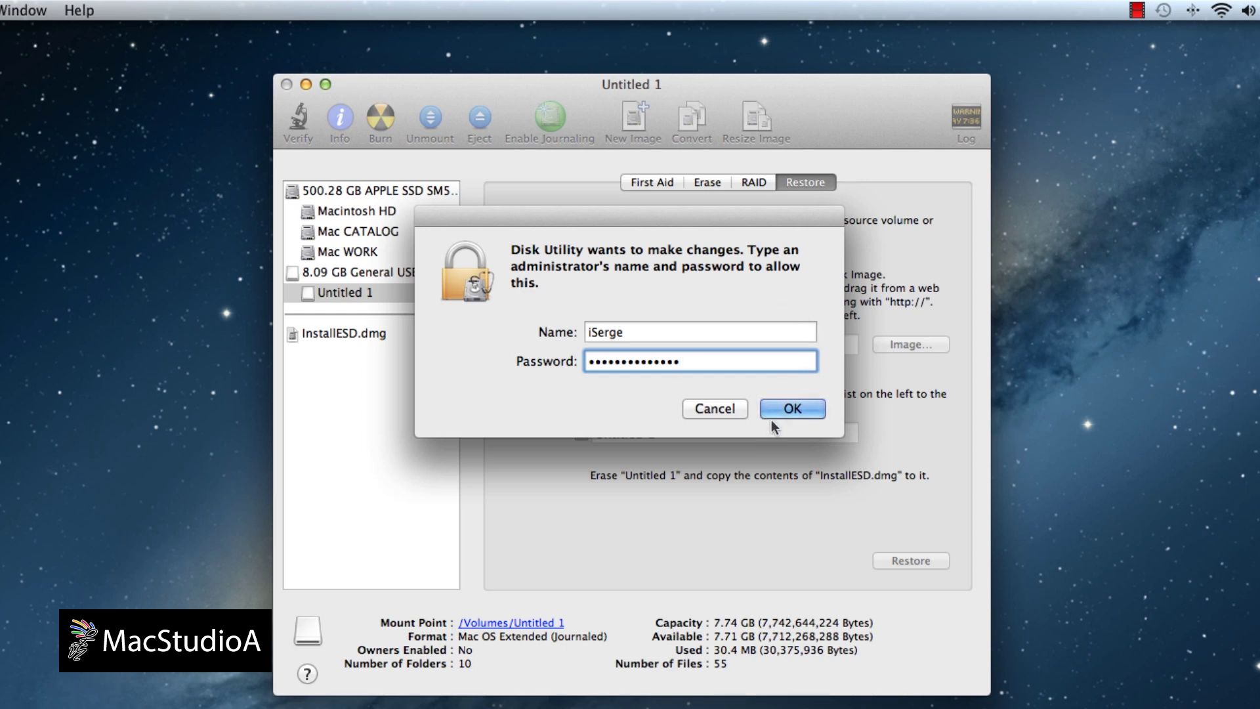
left_click(789, 407)
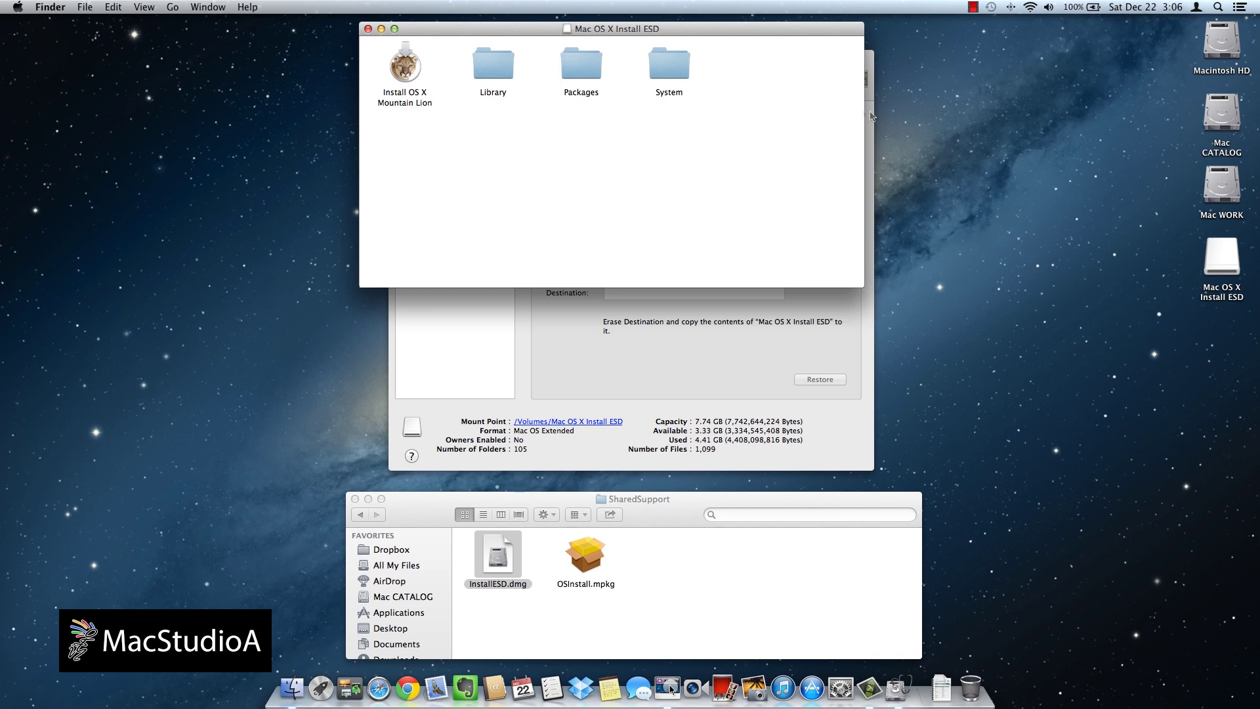
Close the SharedSupport, Mac OS X Install ESD and Disk Utility windows
left_click_drag(758, 28, 779, 137)
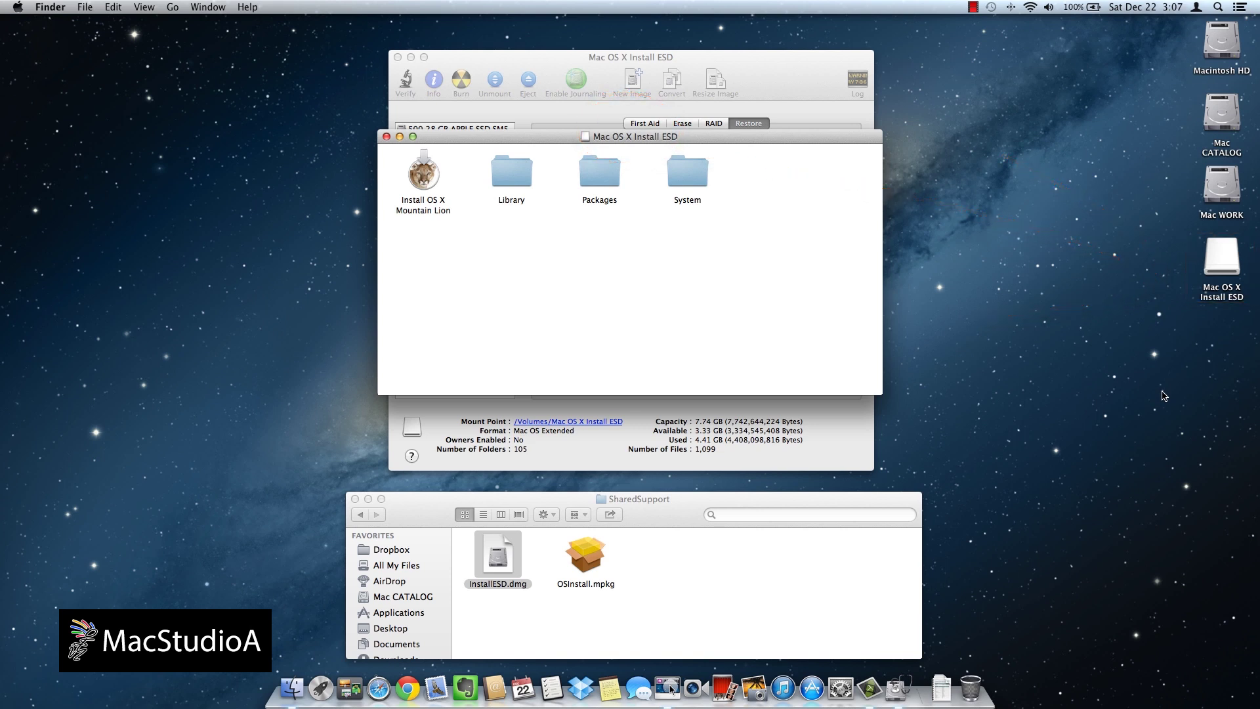
left_click(355, 499)
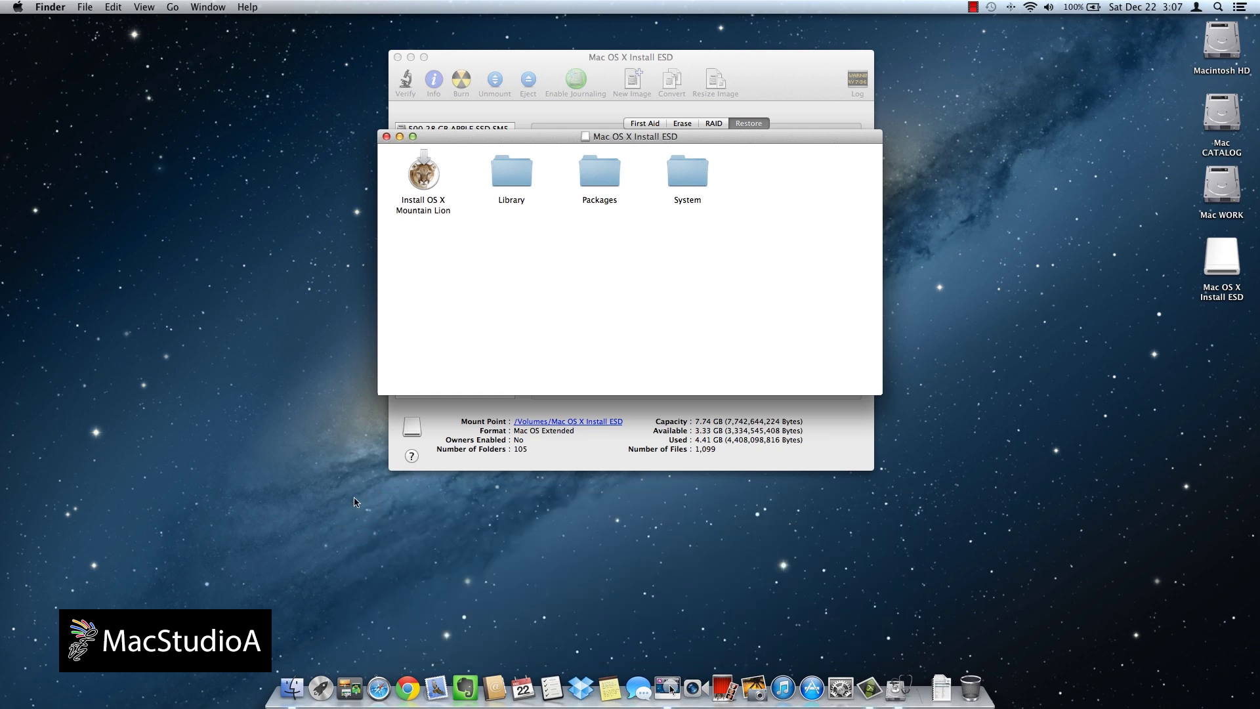
left_click(387, 137)
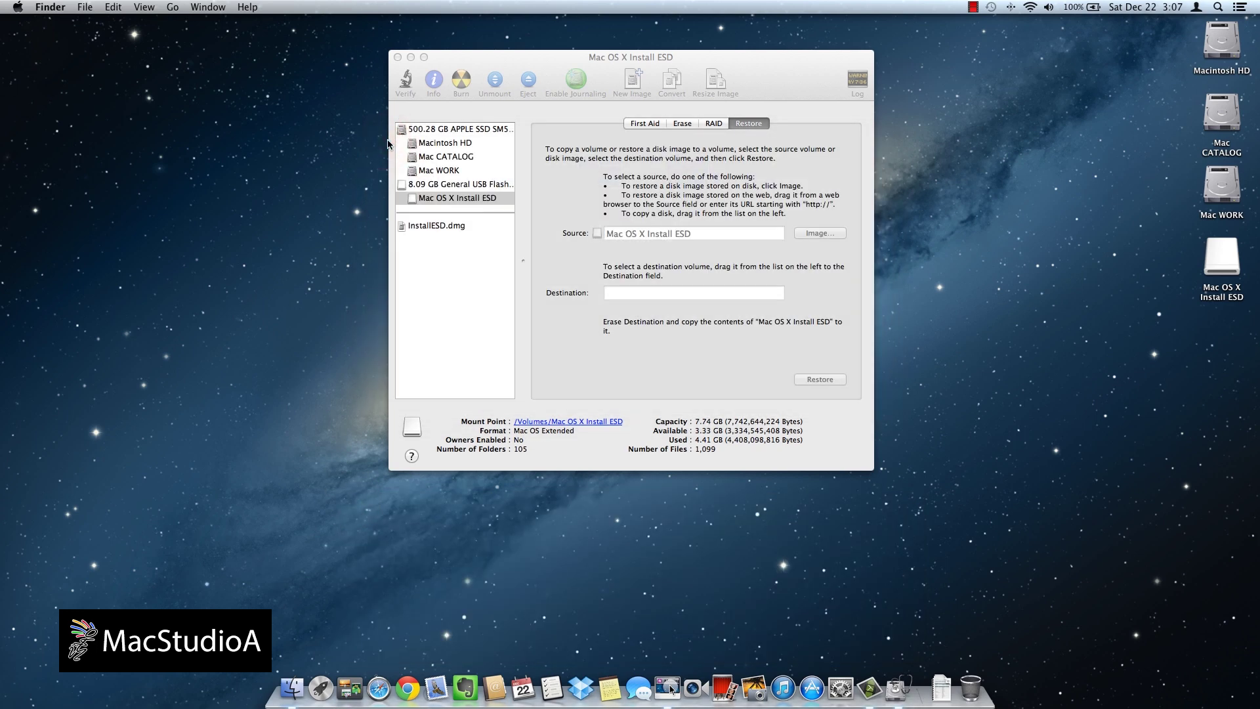
left_click(398, 57)
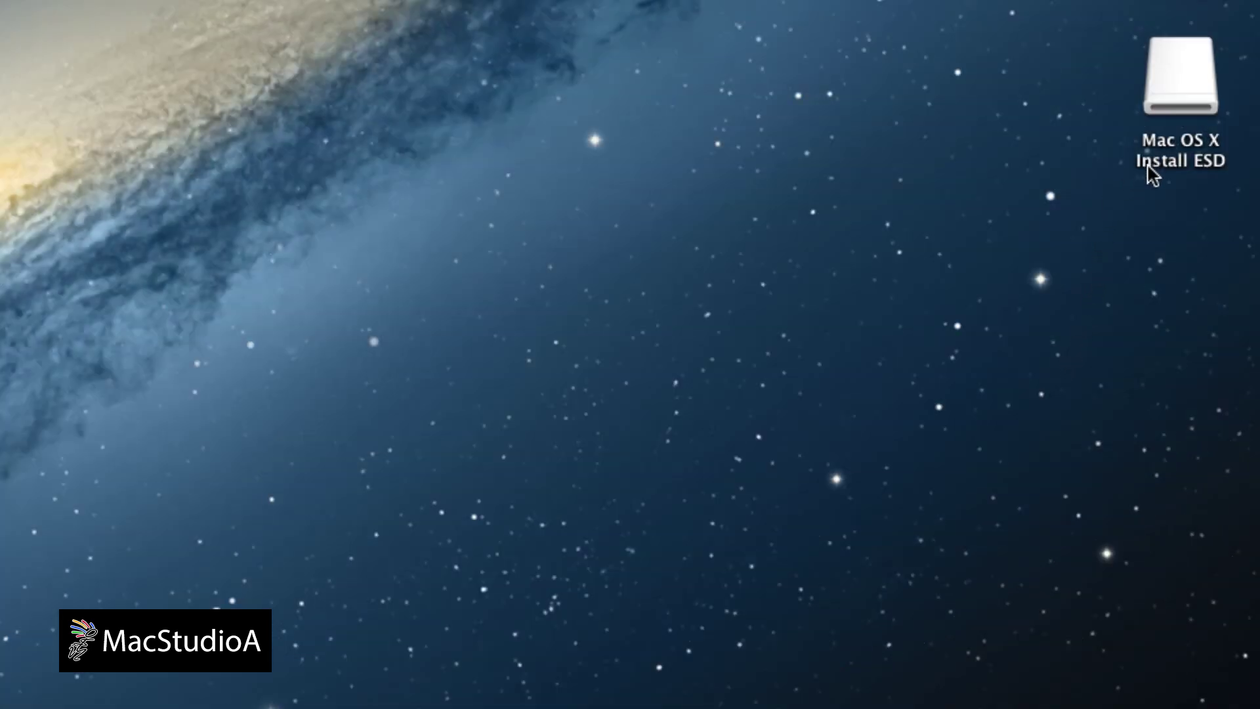
Eject the Mac OS X Install ESD desktop drive from its context menu
right_click(1148, 165)
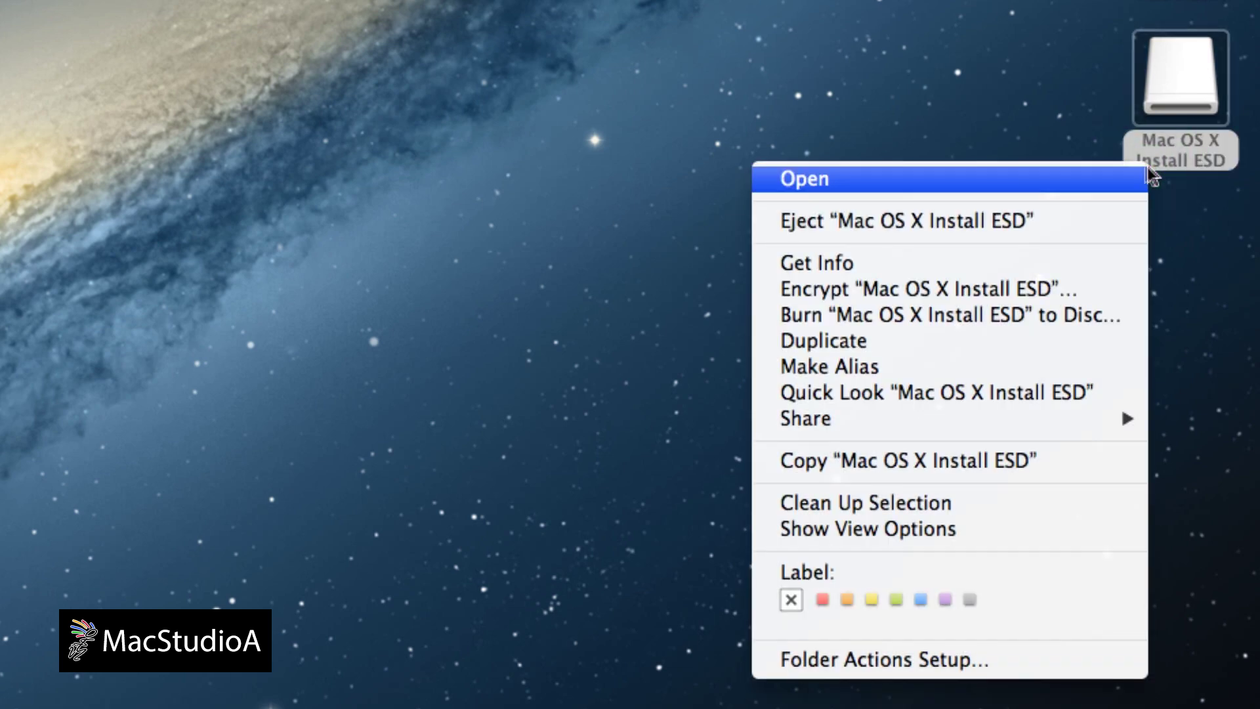
left_click(988, 231)
left_click(986, 224)
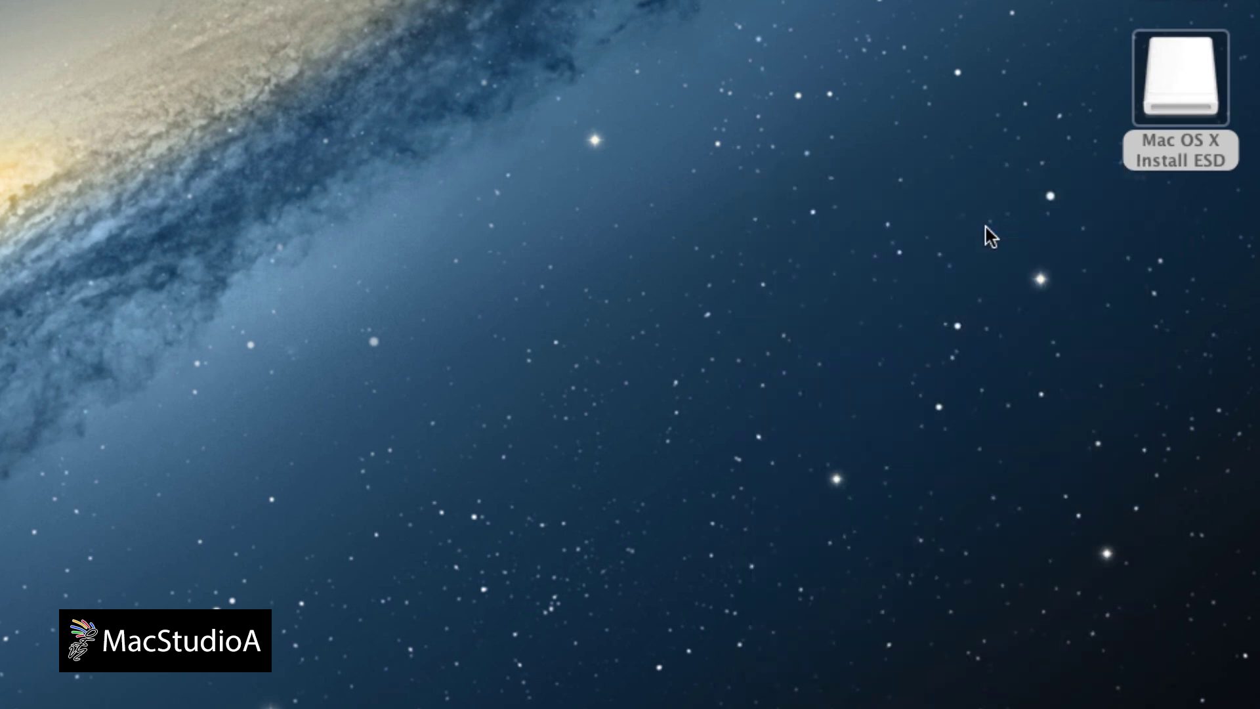